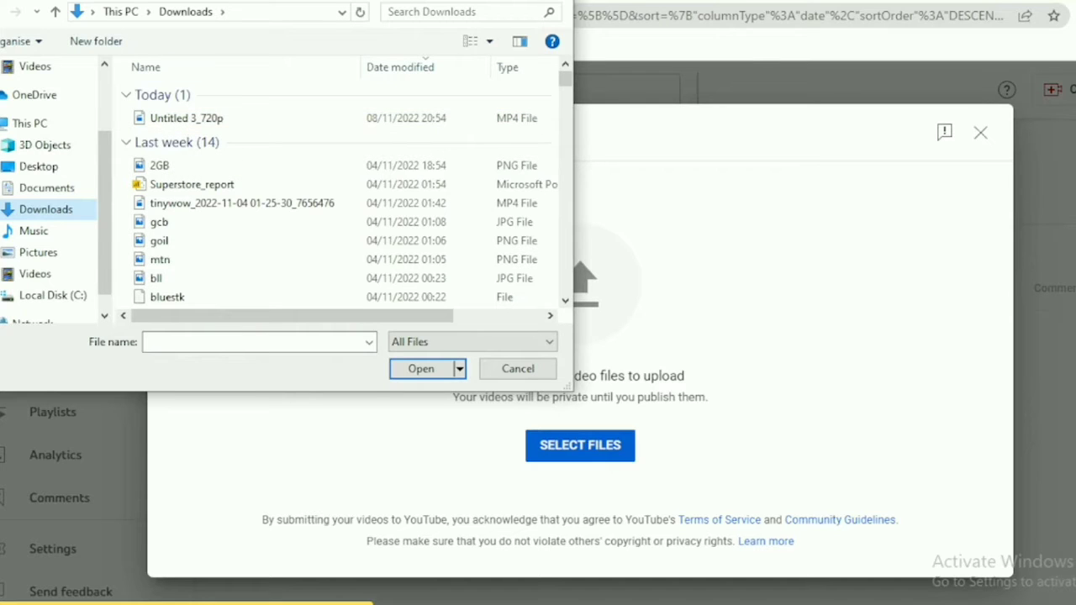
# Choose the video file Untitled 3_720p from Downloads to upload
pyautogui.moveTo(323, 1)
pyautogui.mouseDown()
pyautogui.moveTo(339, 29)
pyautogui.moveTo(339, 0)
pyautogui.mouseUp()
pyautogui.click(189, 121)
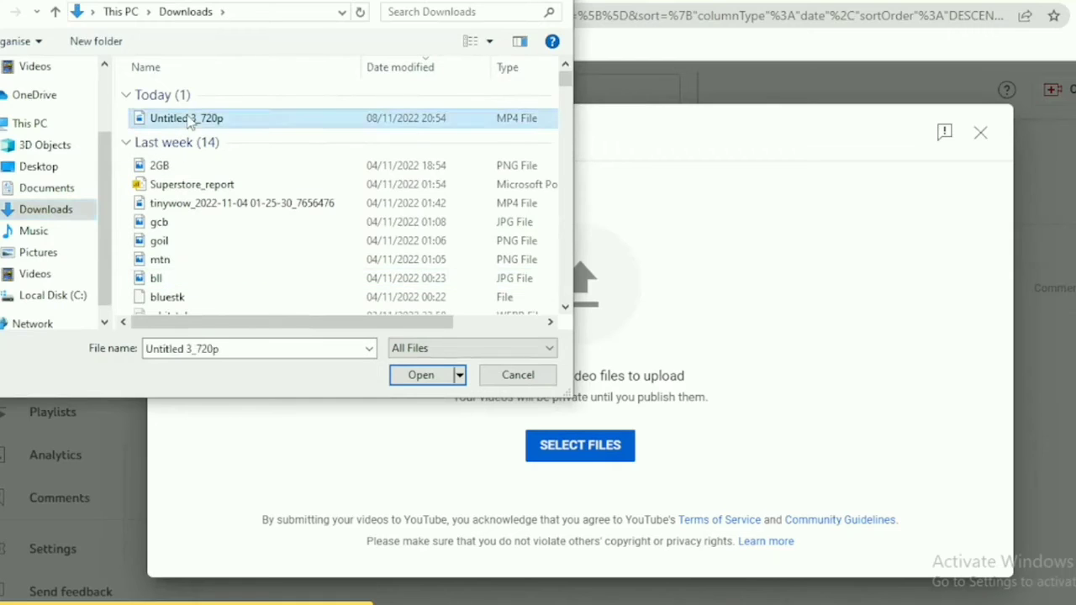
pyautogui.click(402, 380)
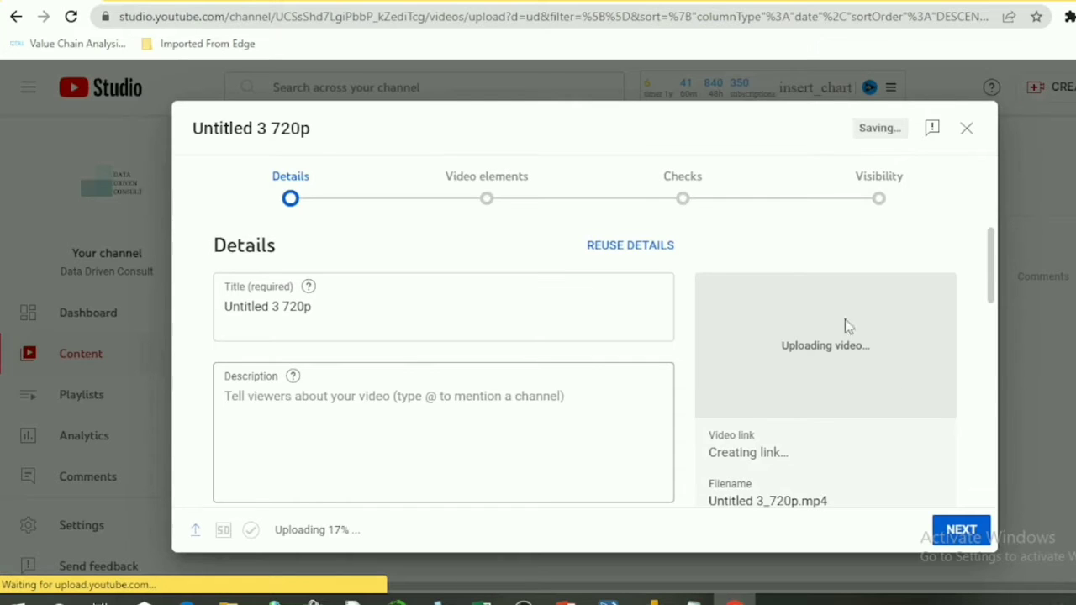
# Replace the video title with how to get weekday from date in excel
pyautogui.tripleClick(313, 306)
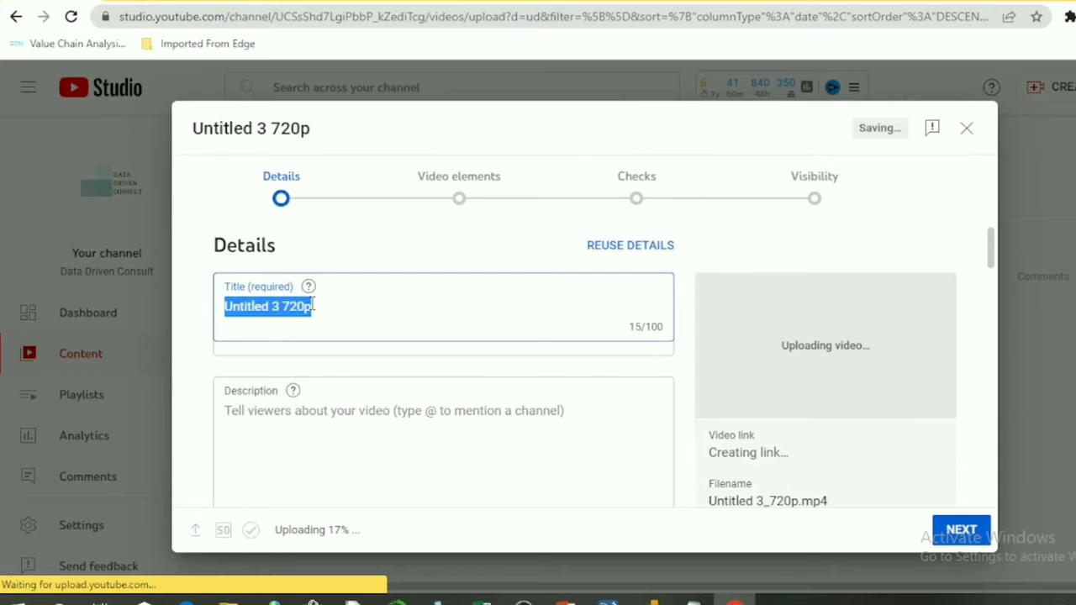
pyautogui.click(313, 306)
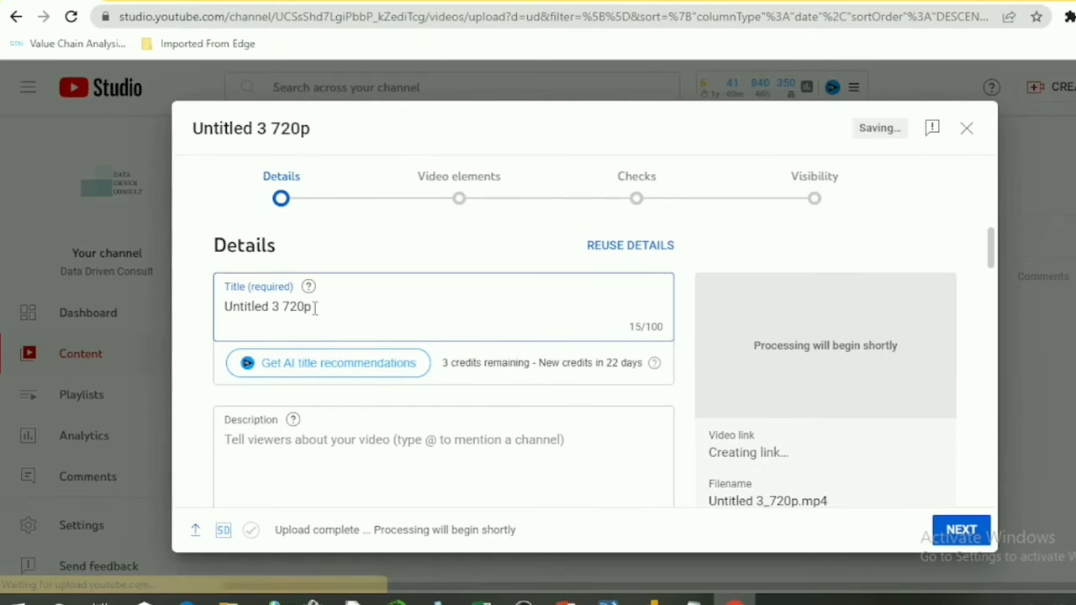
pyautogui.moveTo(316, 308); pyautogui.dragTo(211, 310)
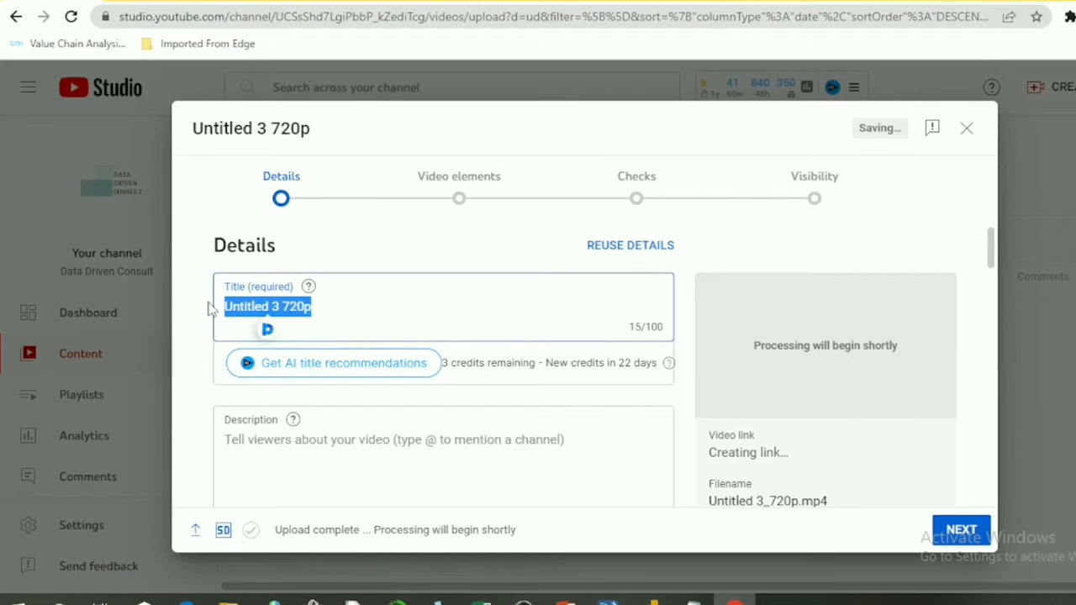
pyautogui.write('how to')
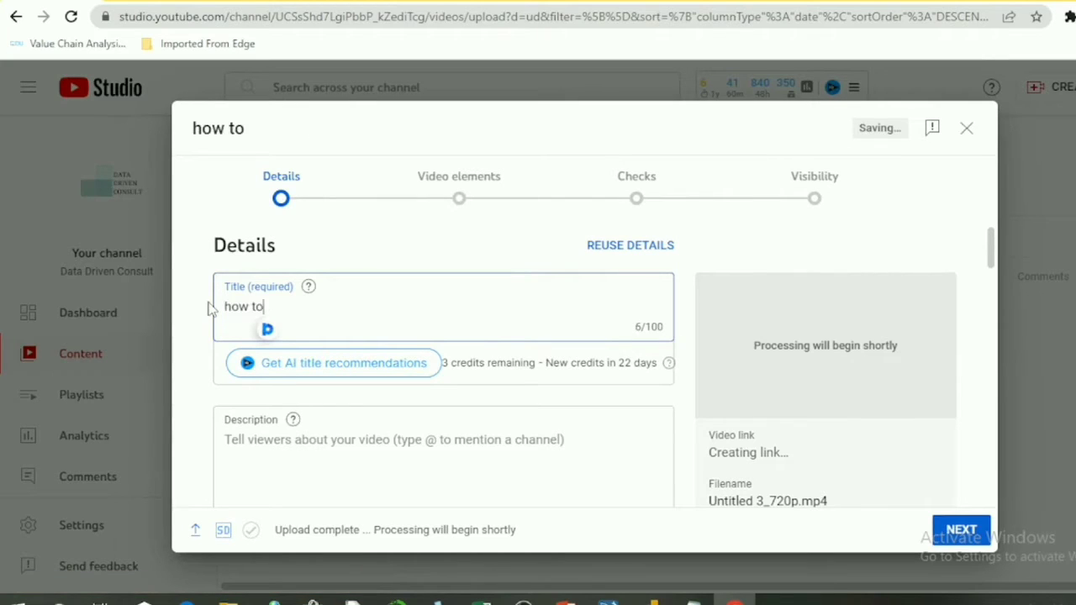
pyautogui.write(' get weekday')
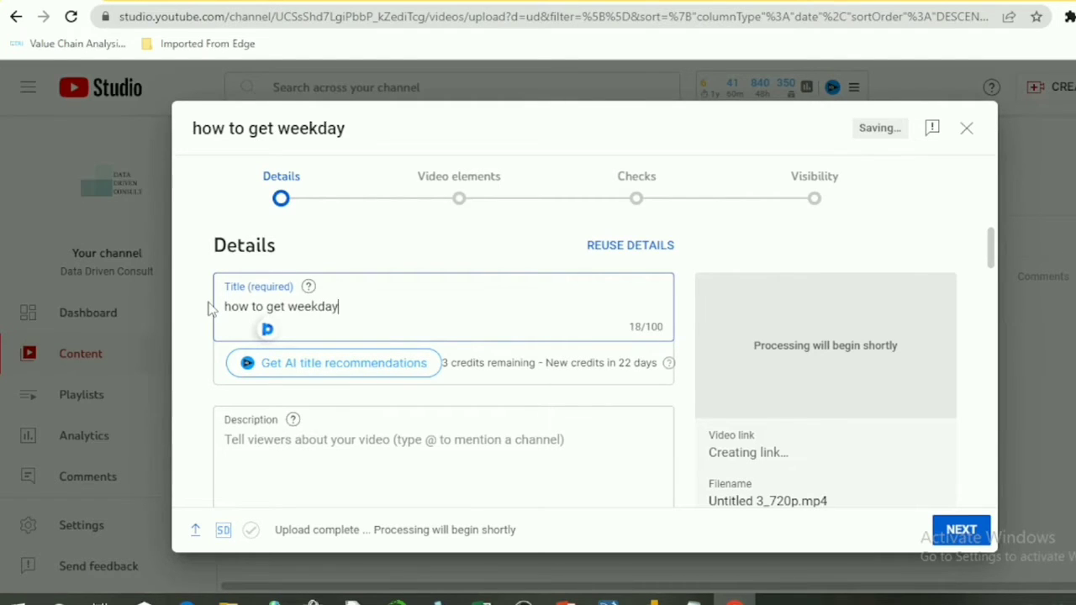
pyautogui.write(' from date ')
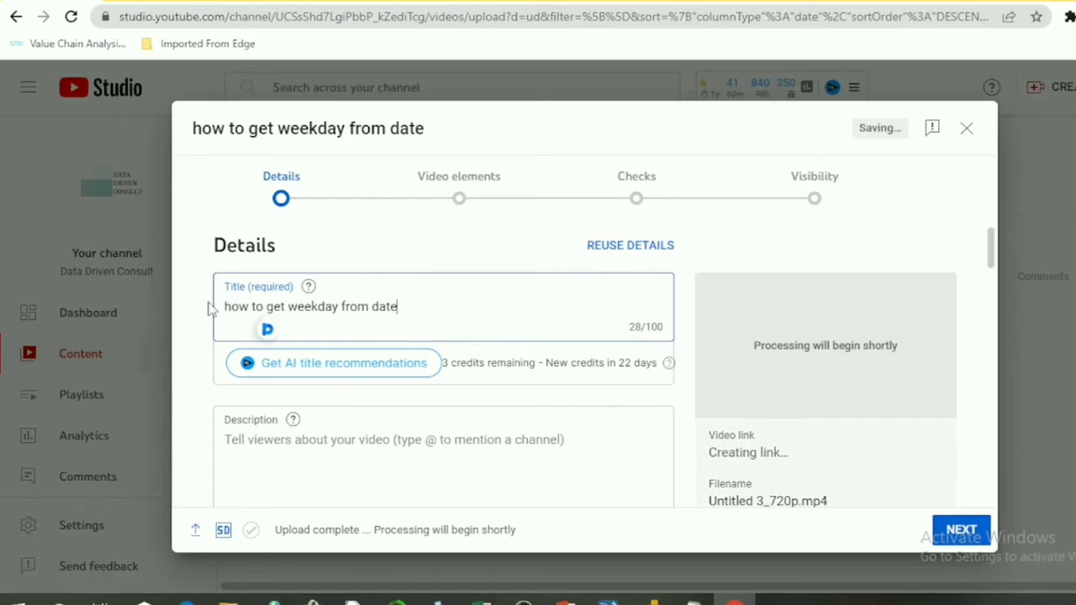
pyautogui.write('in excel')
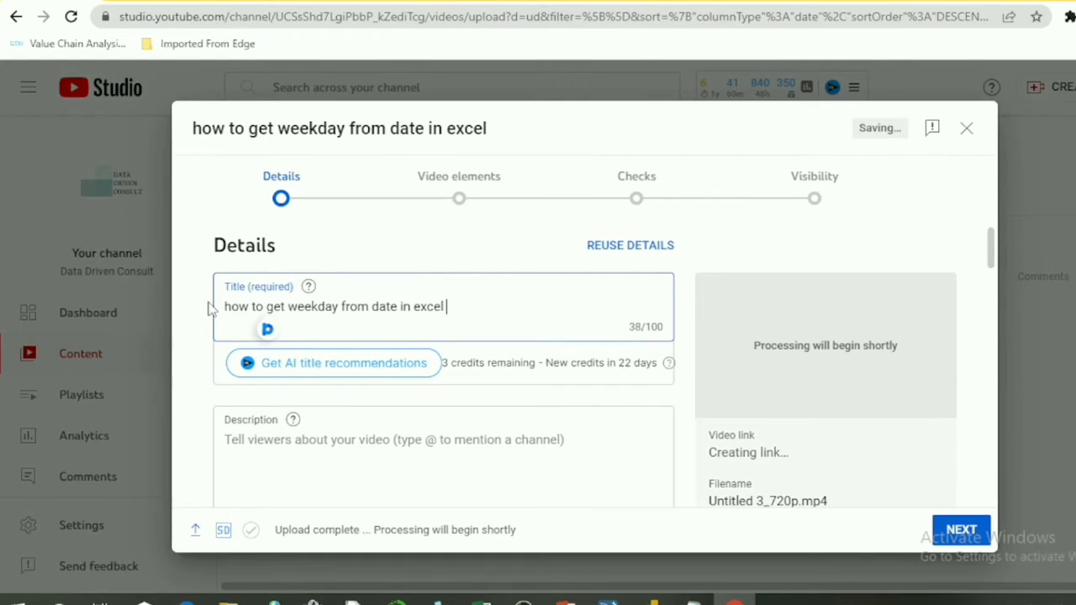
pyautogui.write(' #')
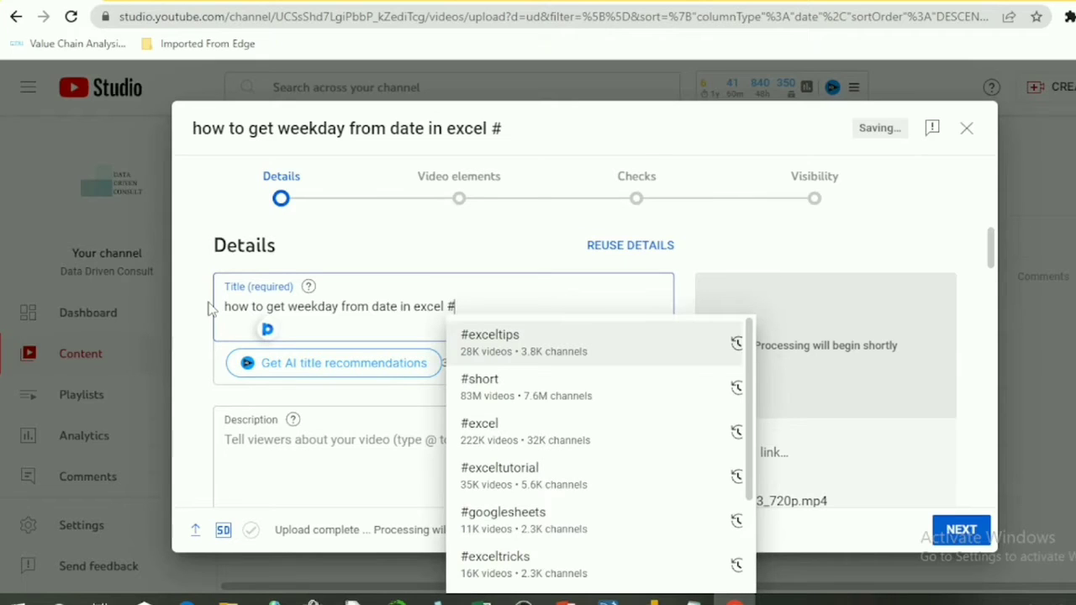
pyautogui.write('sh')
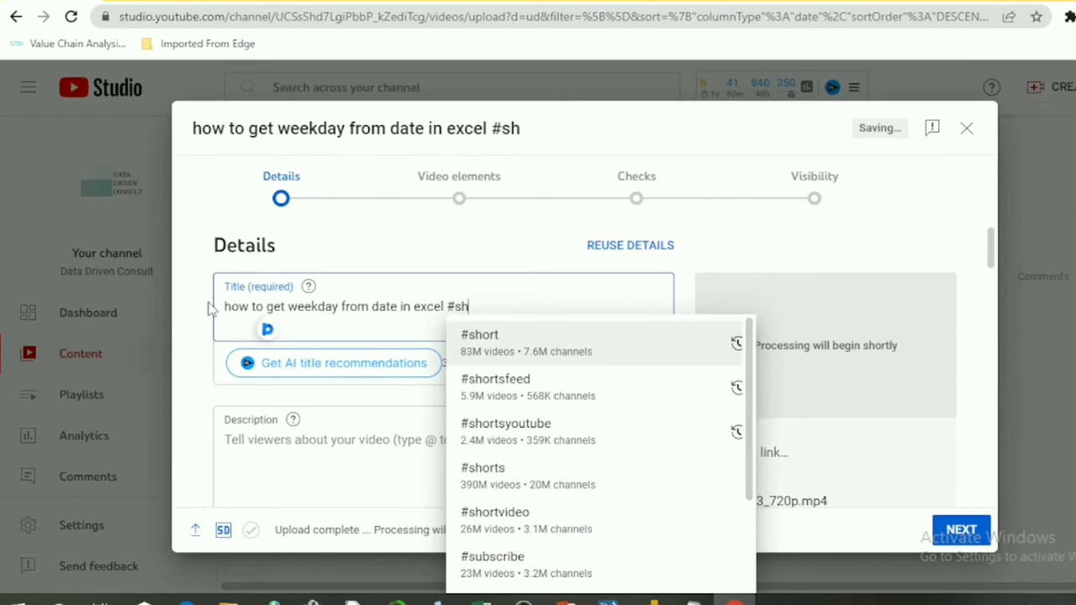
pyautogui.write('orts')
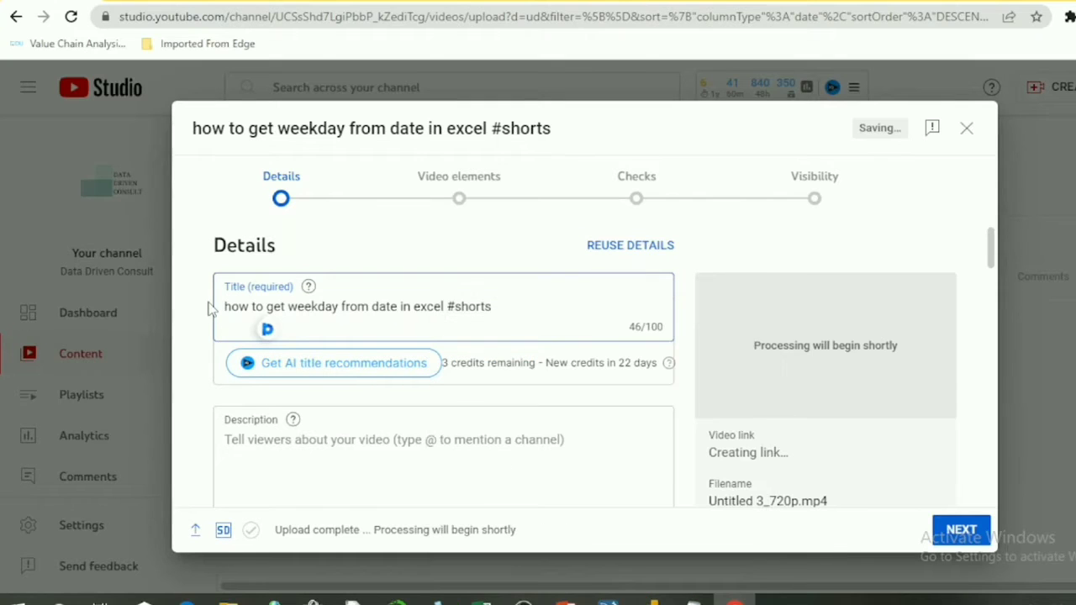
pyautogui.write(' #')
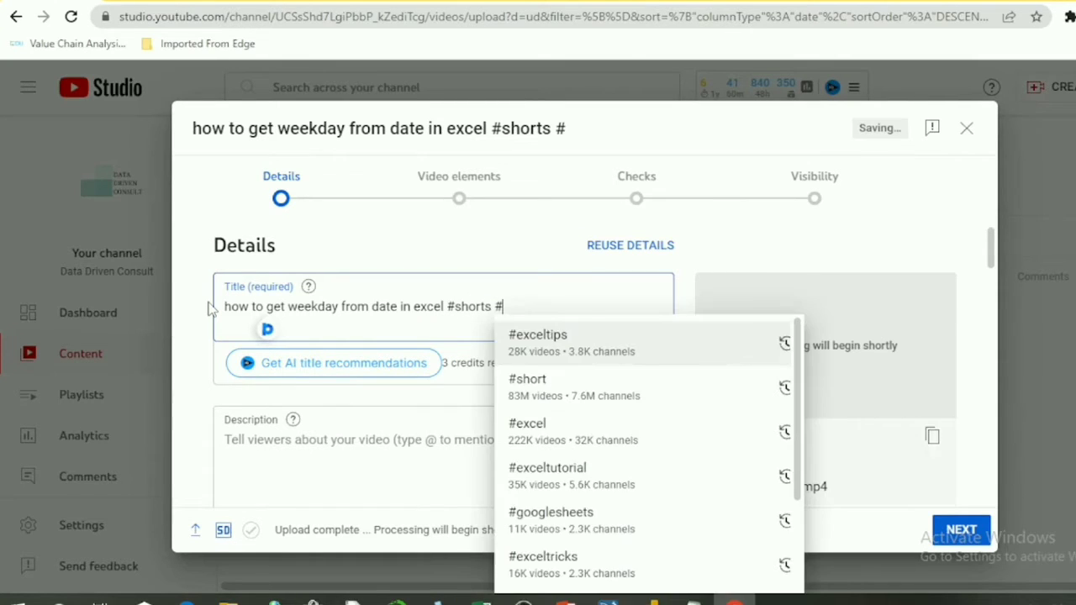
pyautogui.write('excel')
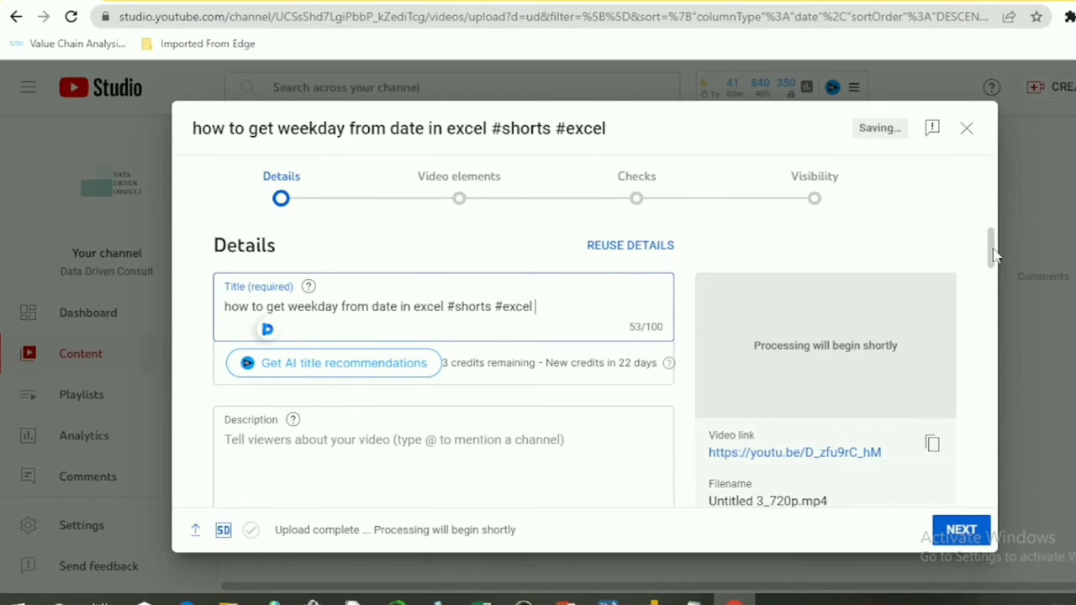
# Write the description: #short This video shows the simplest way to get name of weekdays from date in excel #exceltips #excel #exceltutorial
pyautogui.moveTo(991, 262); pyautogui.dragTo(991, 264)
pyautogui.scroll(-4, 991, 264)
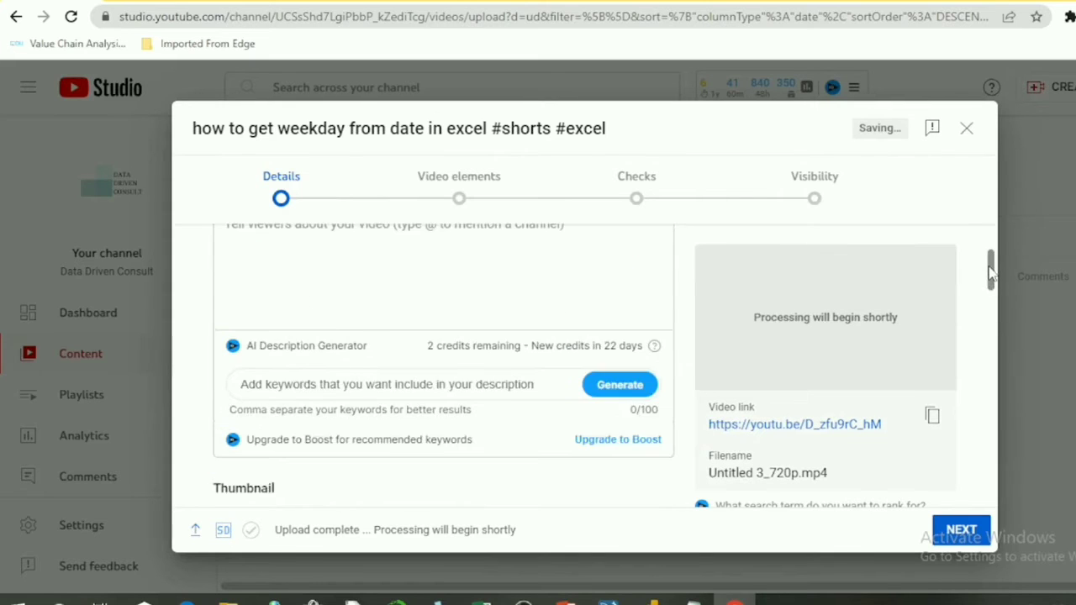
pyautogui.scroll(2, 990, 267)
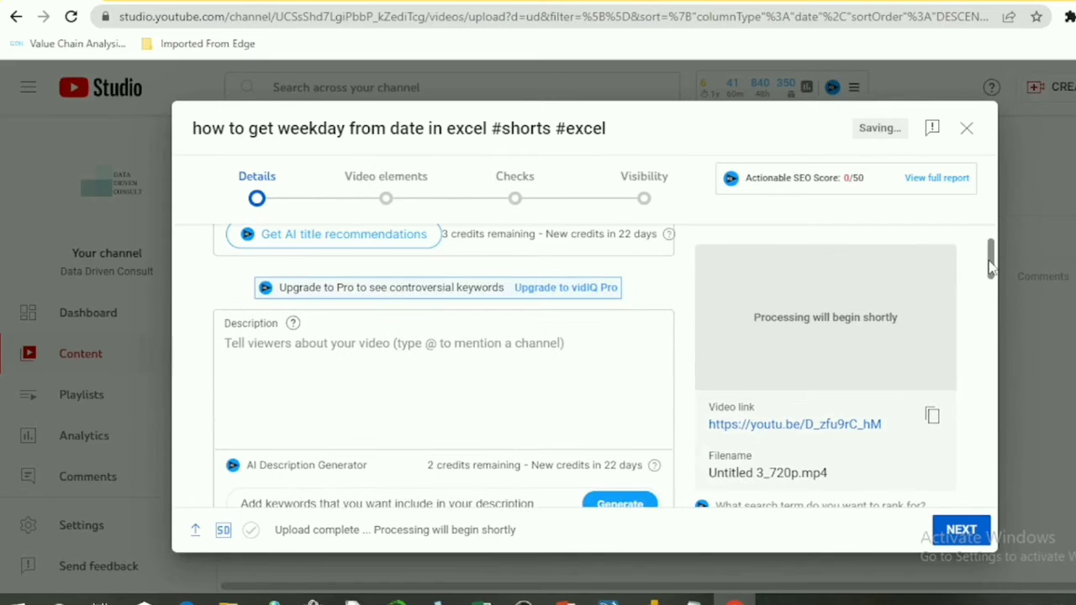
pyautogui.click(255, 343)
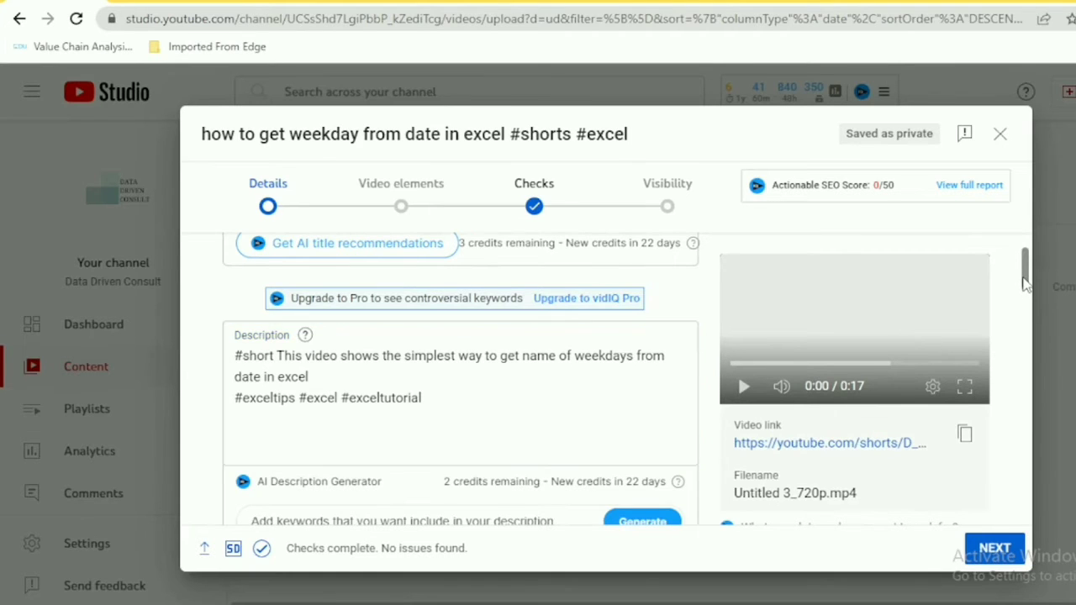
# Open the playlist selection for the video
pyautogui.moveTo(1025, 284); pyautogui.dragTo(1025, 316)
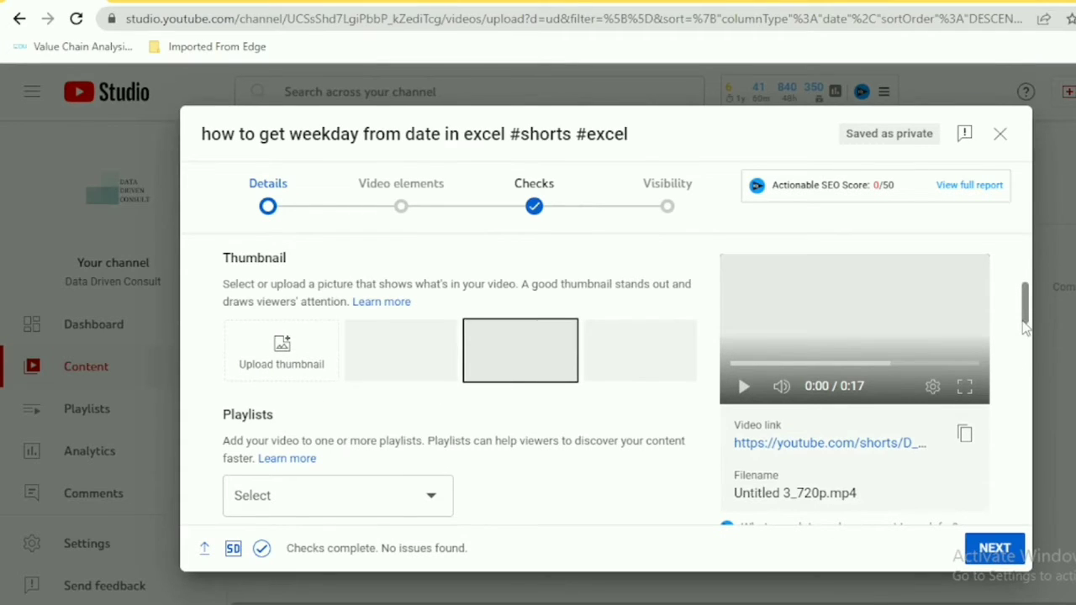
pyautogui.scroll(-2, 1026, 328)
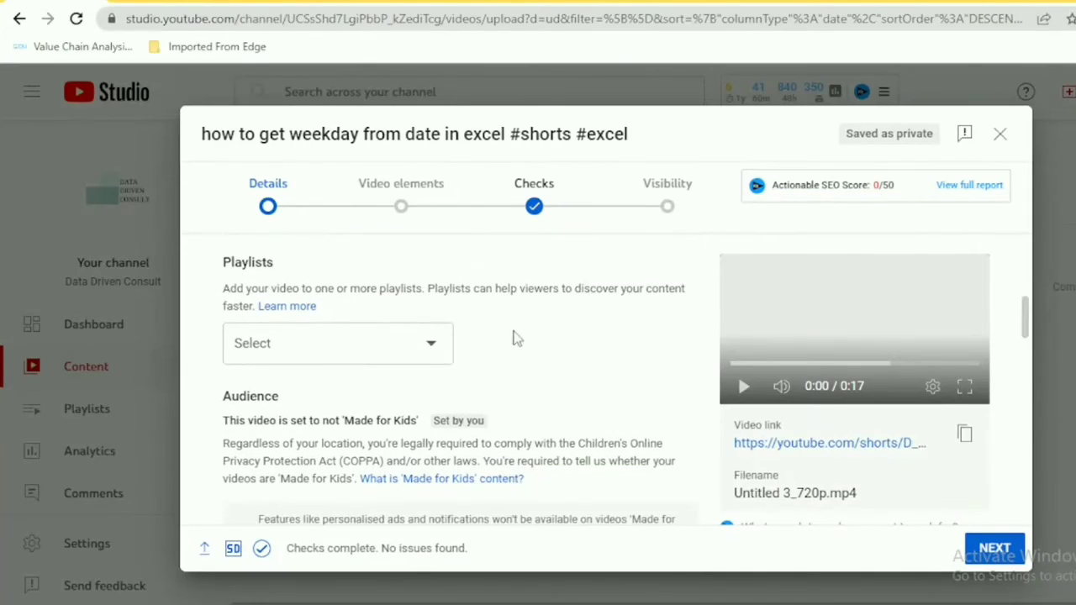
pyautogui.click(429, 350)
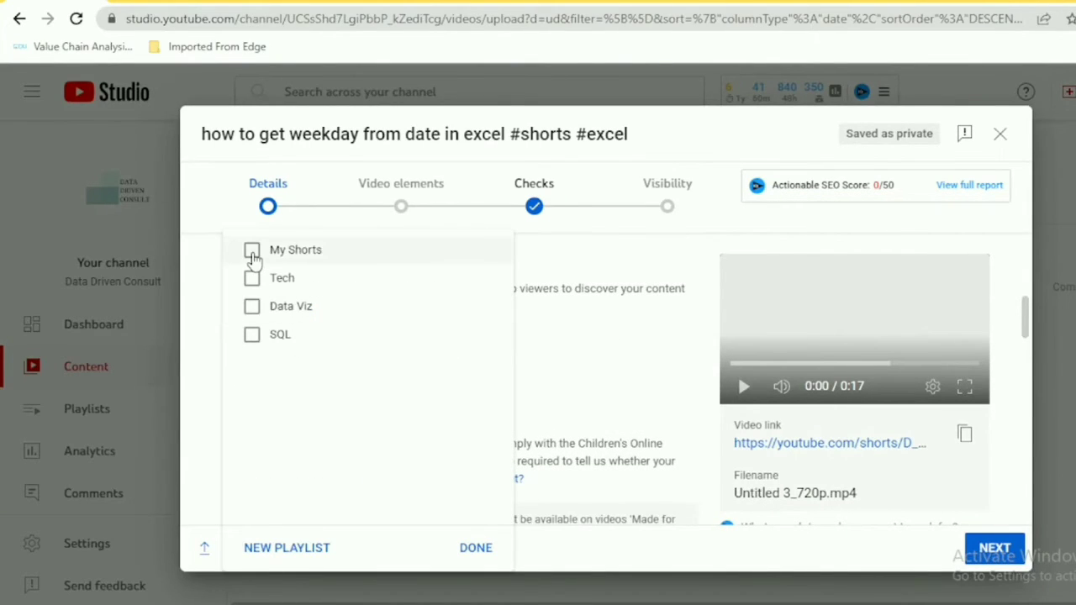
pyautogui.click(266, 554)
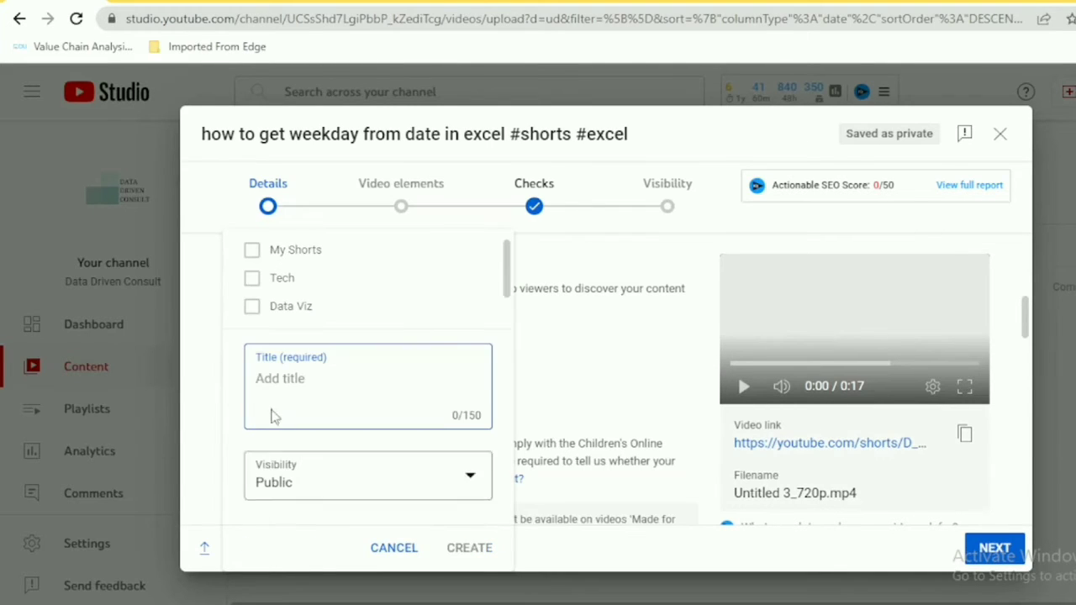
pyautogui.write('shorts')
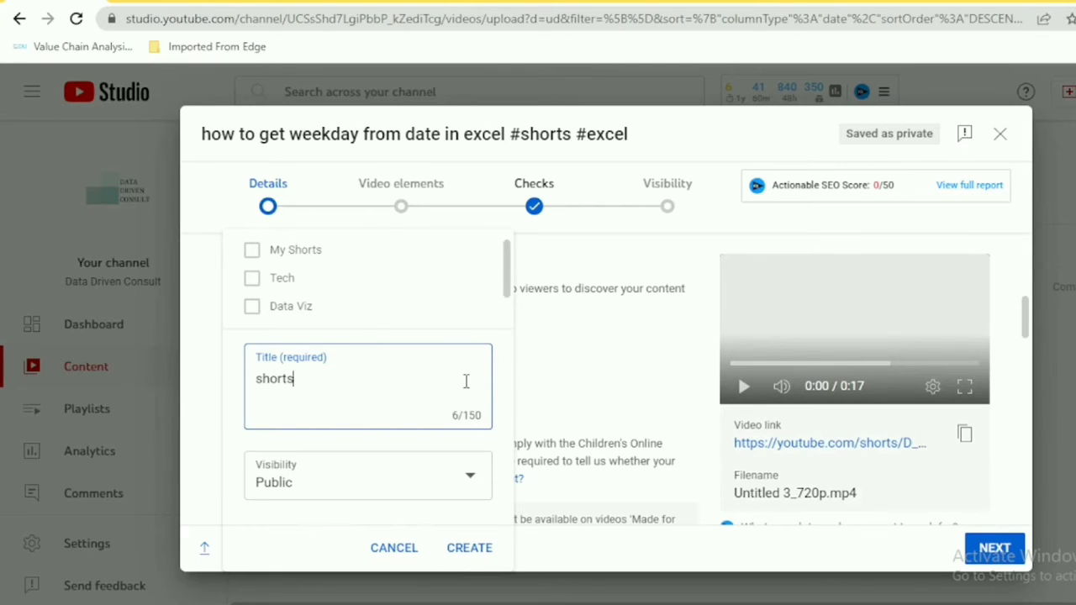
pyautogui.click(502, 354)
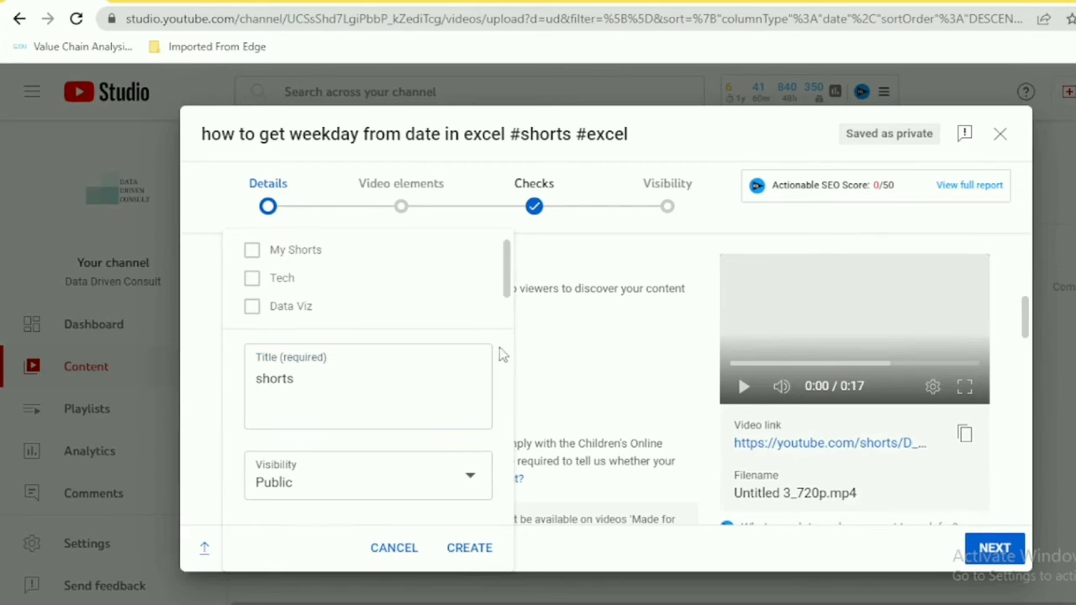
pyautogui.click(392, 548)
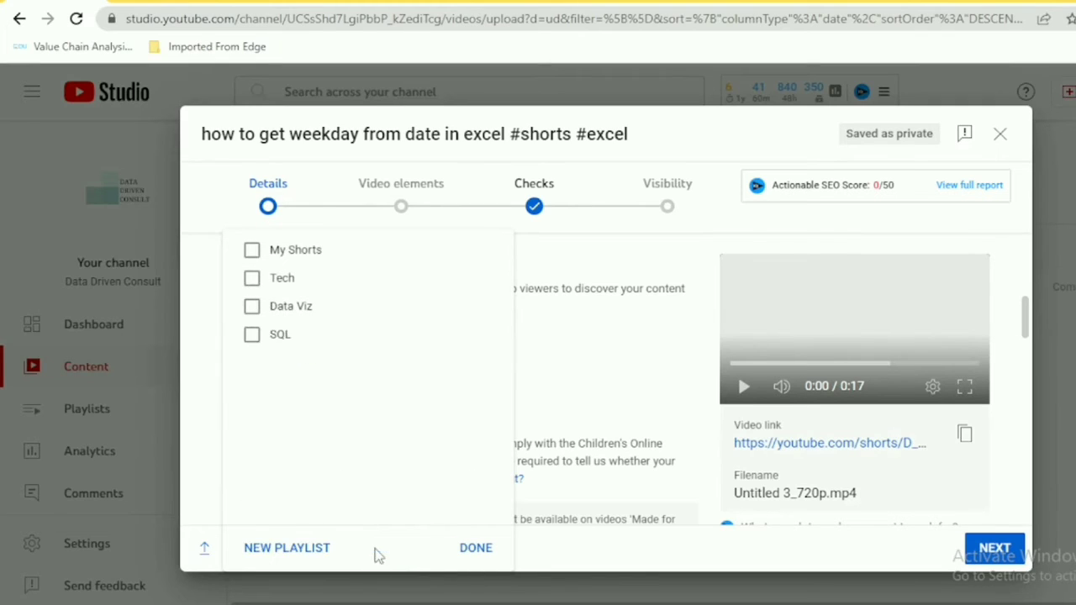
# Add the video to the My Shorts playlist
pyautogui.click(253, 256)
pyautogui.click(468, 549)
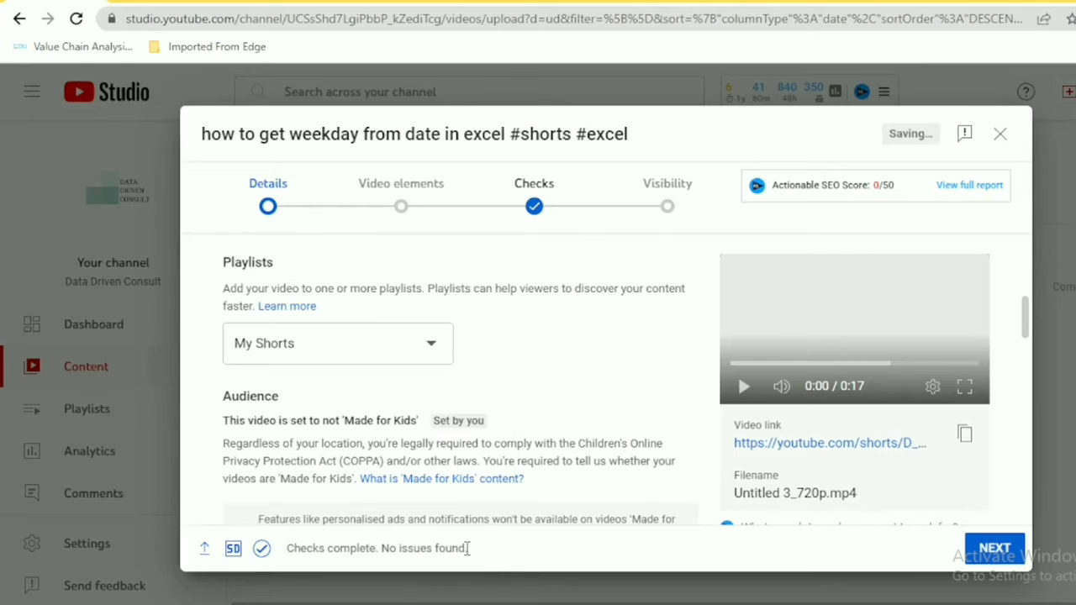
# Add the tag microsoft excel
pyautogui.scroll(-5, 1031, 333)
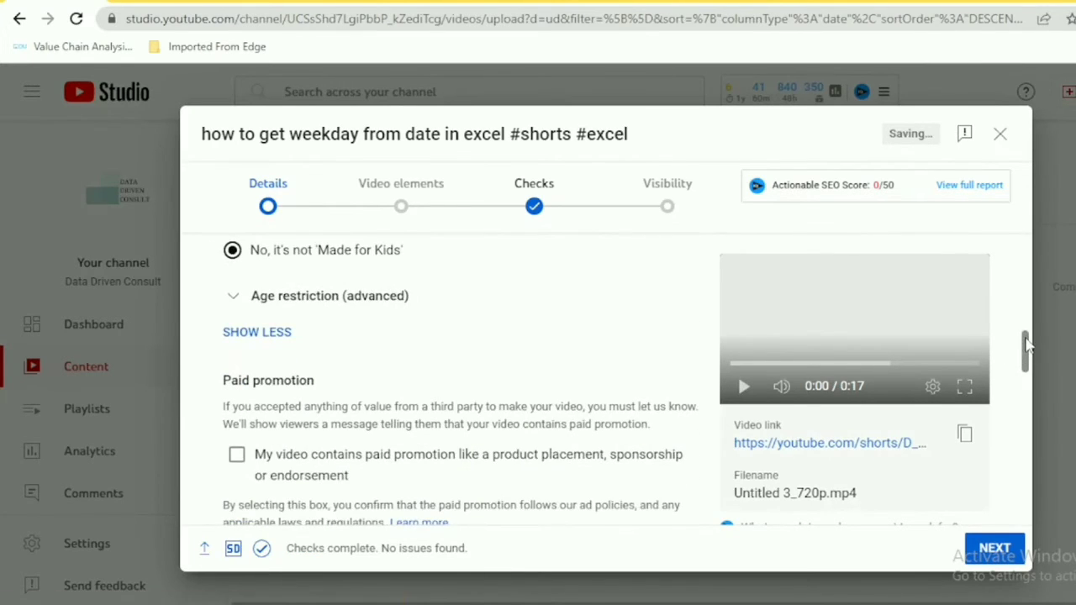
pyautogui.scroll(5, 1027, 341)
pyautogui.moveTo(1028, 336); pyautogui.dragTo(1026, 425)
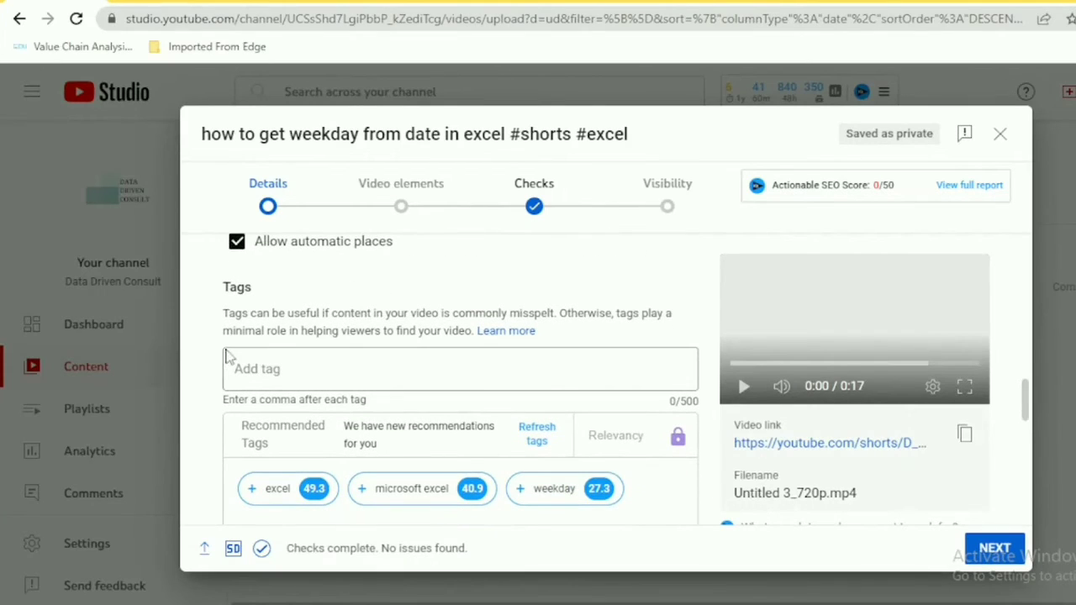
pyautogui.click(270, 374)
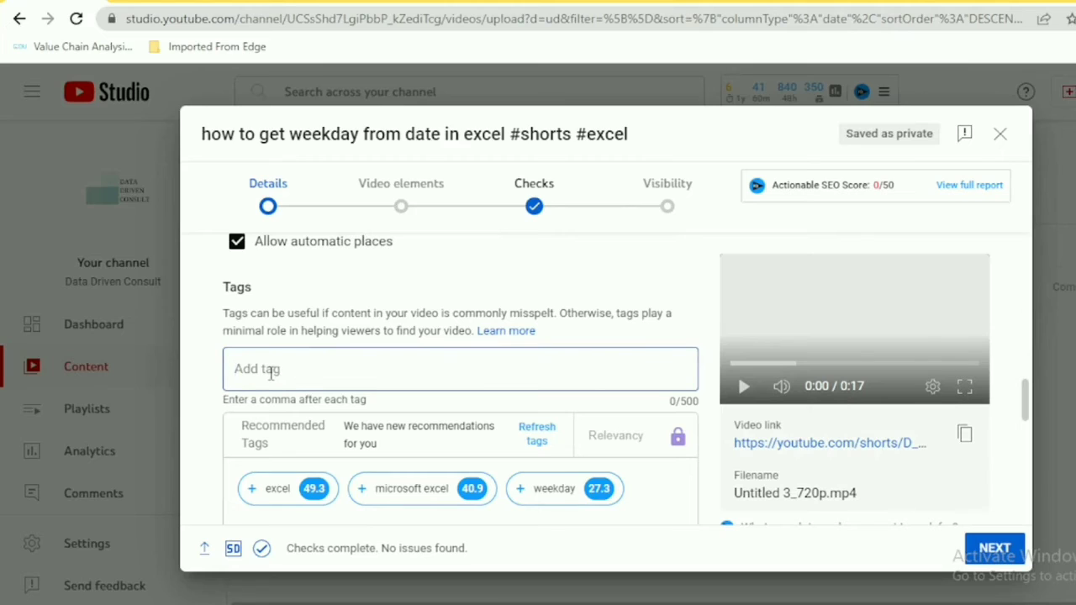
pyautogui.write('microsoft exce')
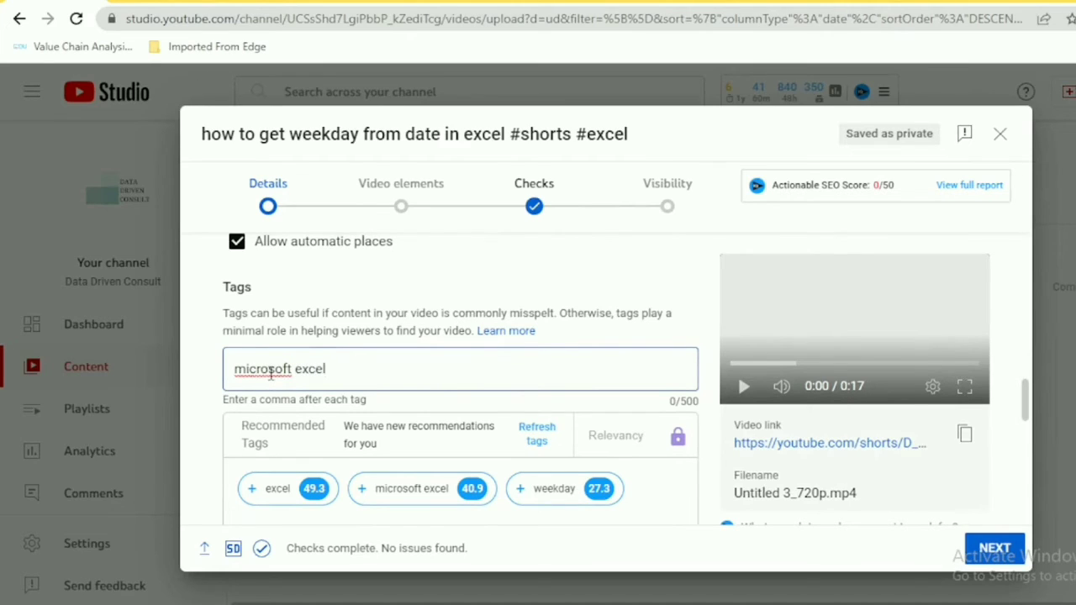
pyautogui.write('l')
pyautogui.press('Return')
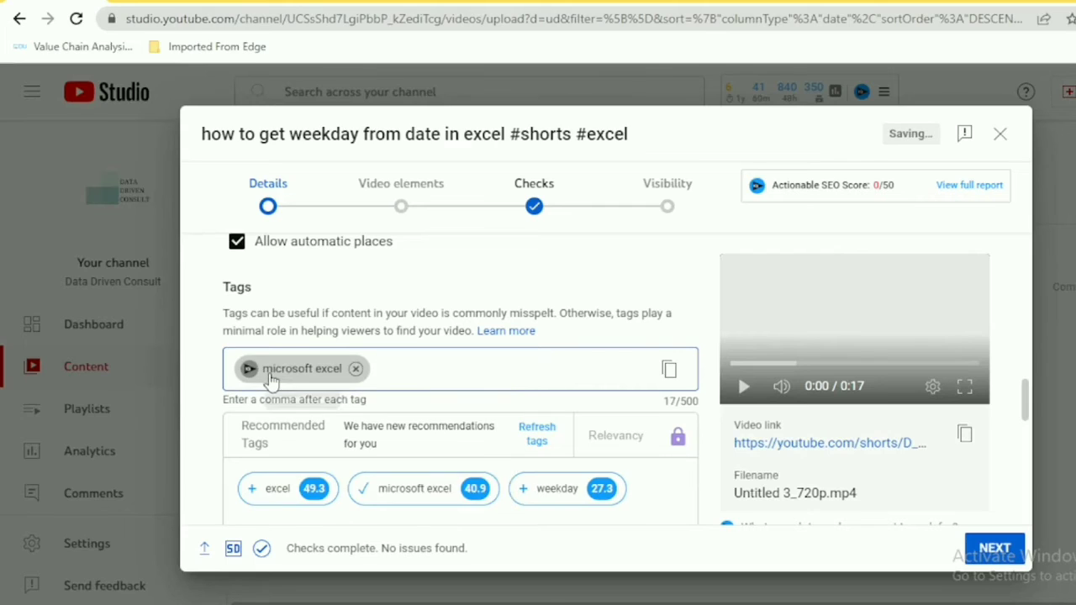
# Add the tag excel tutorials
pyautogui.write('excel ')
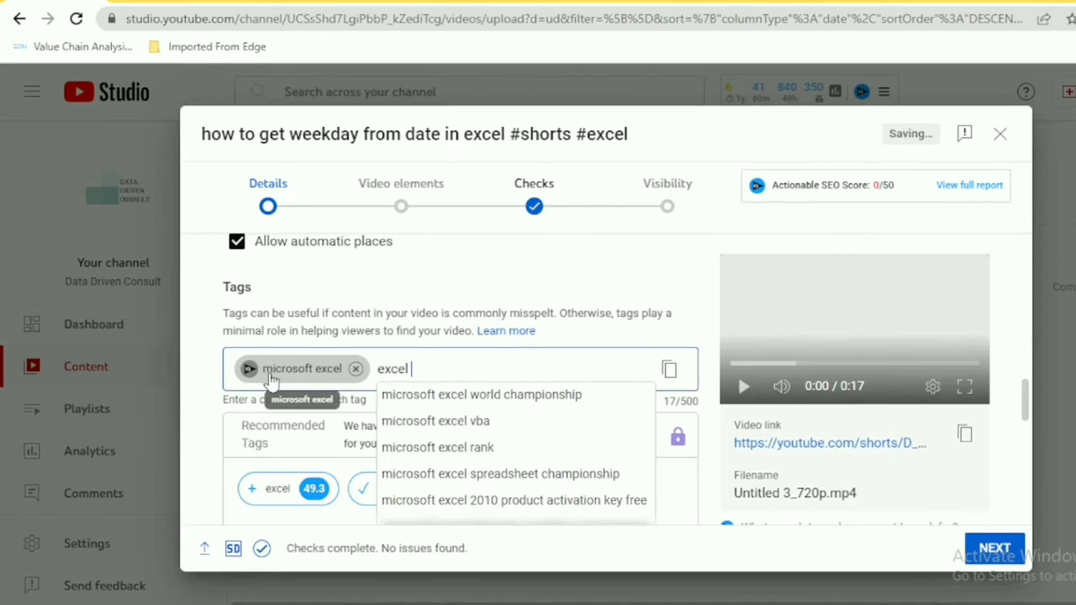
pyautogui.write('tutori')
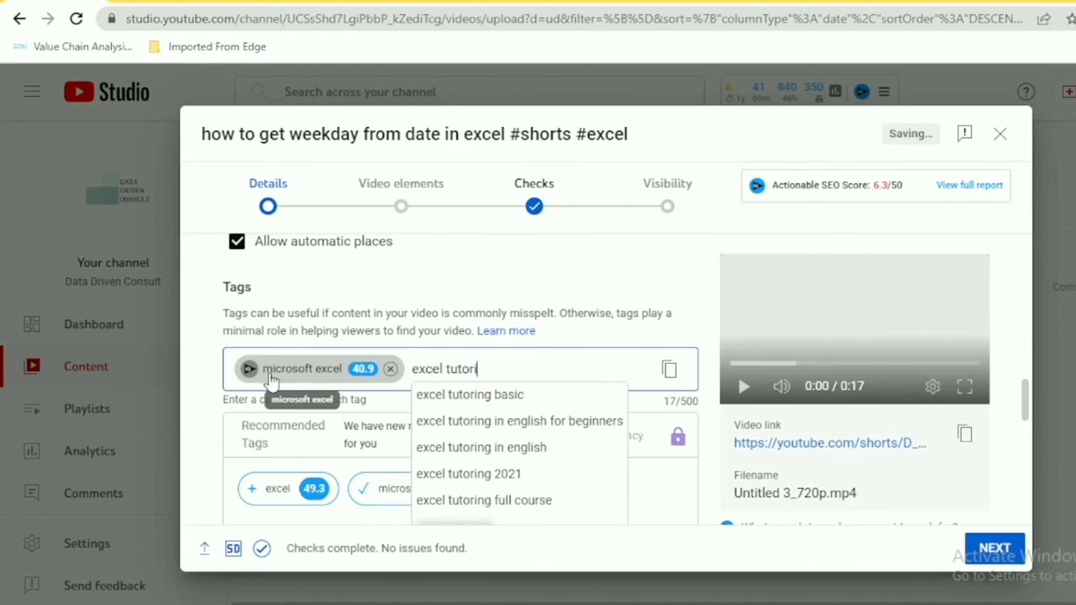
pyautogui.write('als')
pyautogui.press('Return')
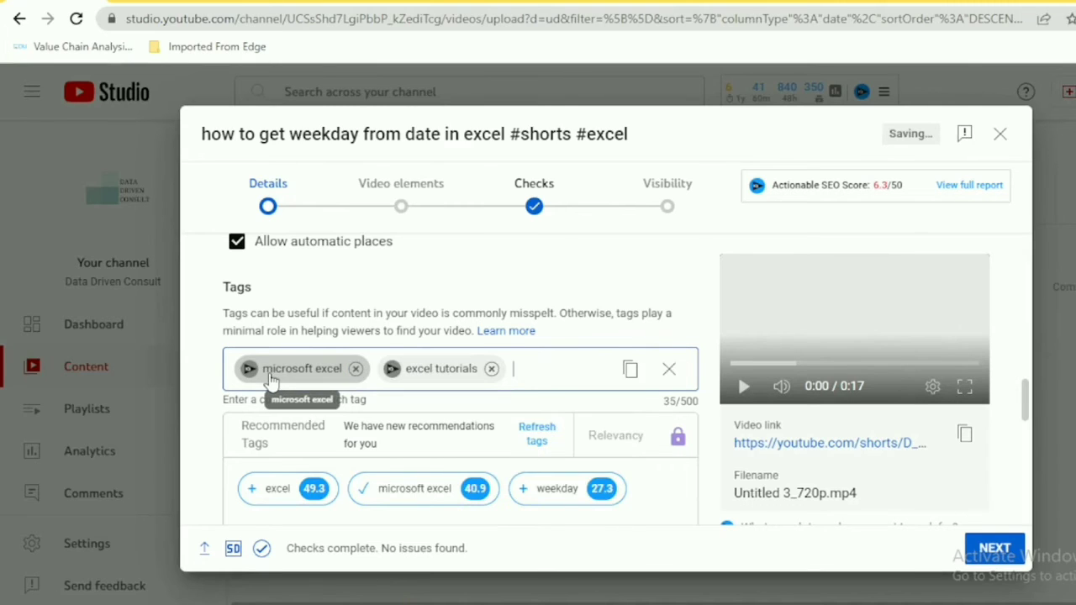
# Add the tag get weekday from date
pyautogui.write('get')
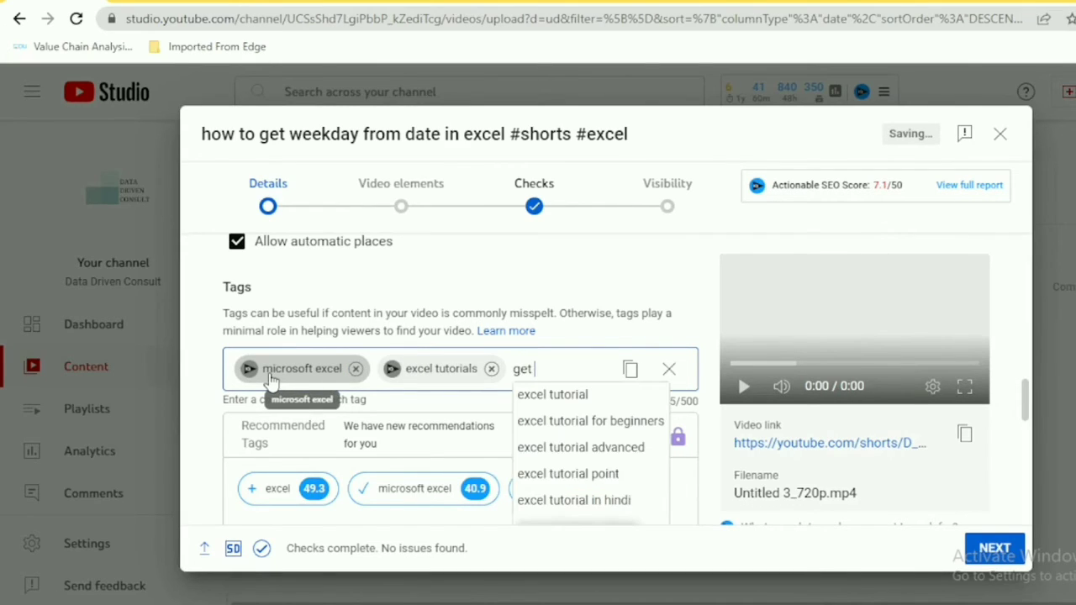
pyautogui.write(' week')
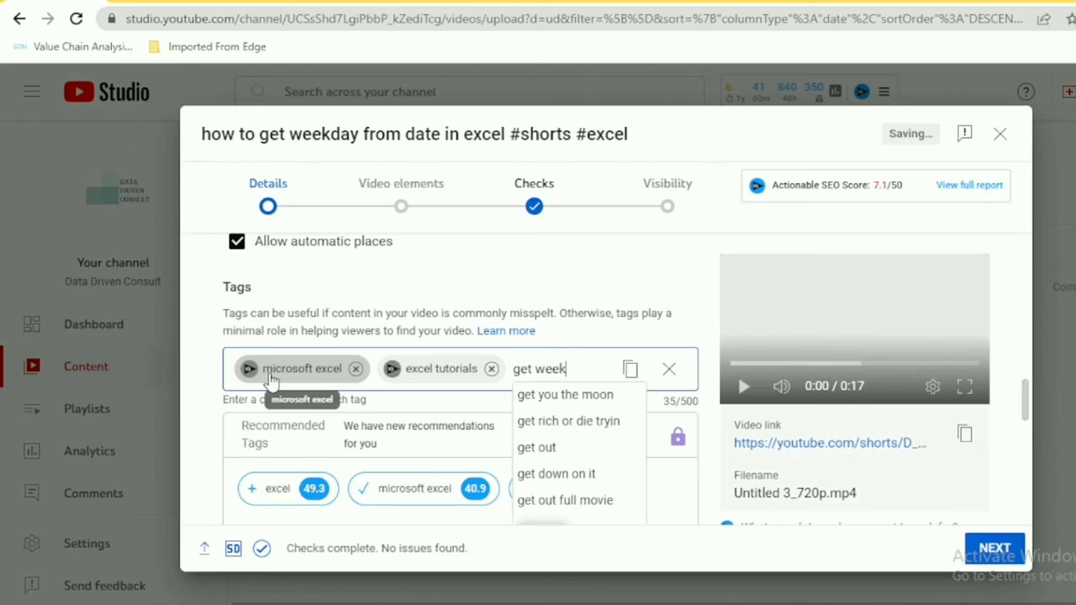
pyautogui.write('day from date')
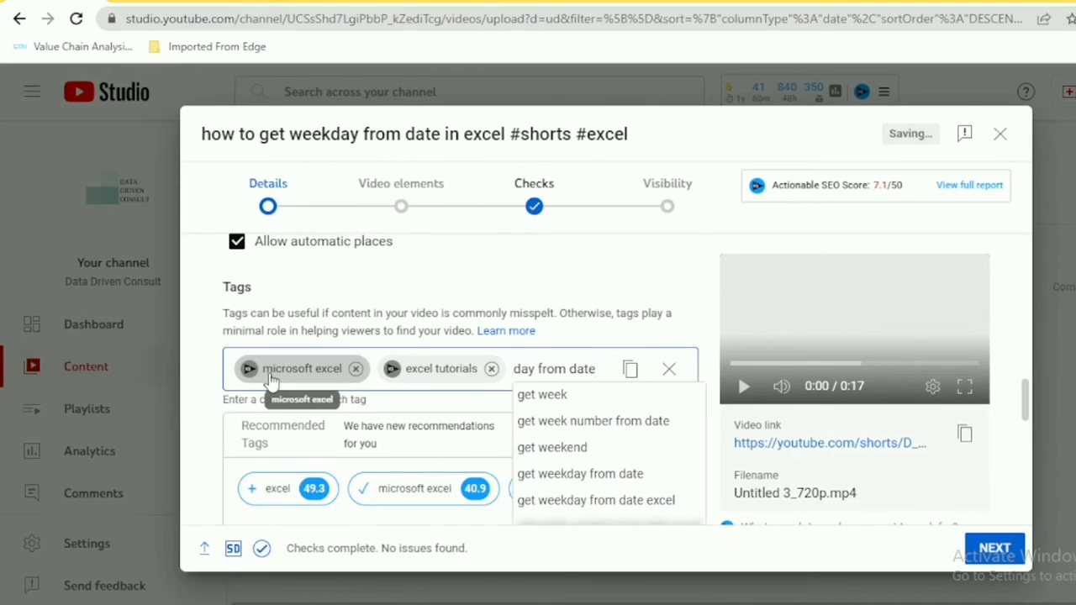
pyautogui.press('Return')
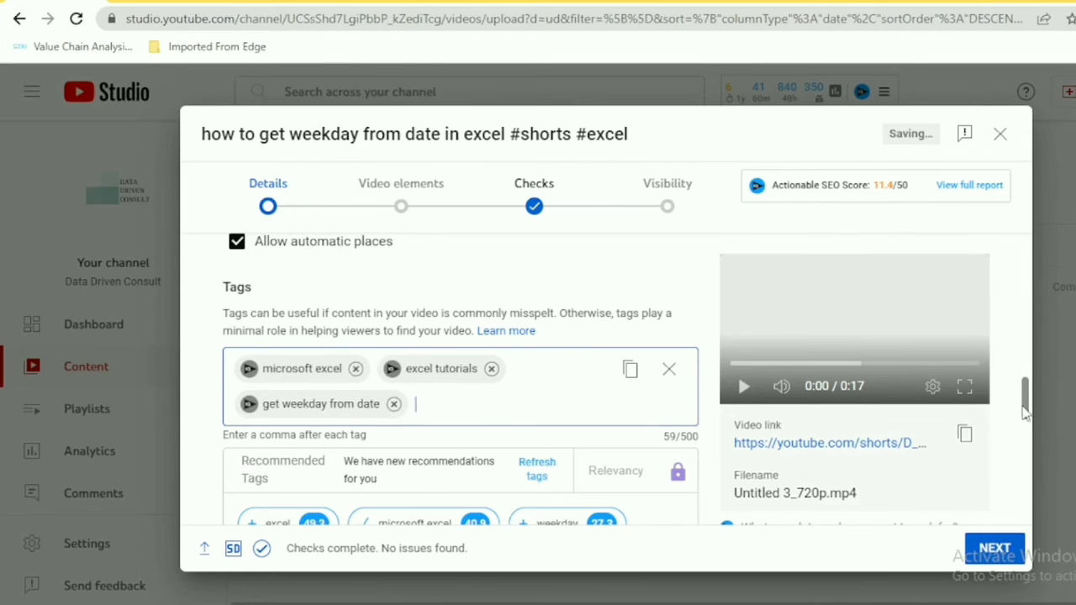
# Set the video category to Science and technology
pyautogui.moveTo(1024, 412); pyautogui.dragTo(1021, 463)
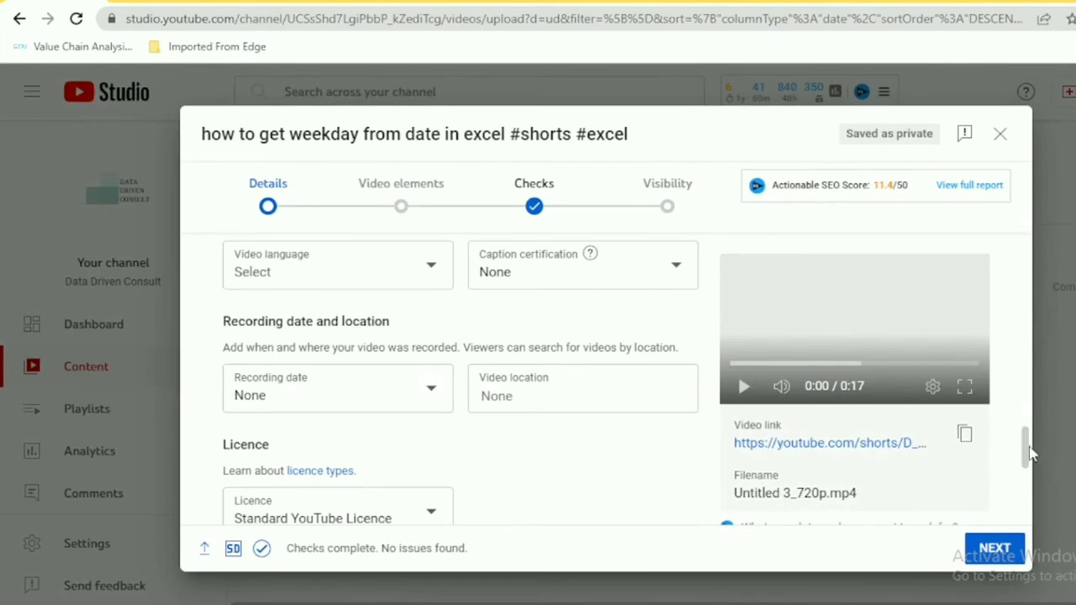
pyautogui.moveTo(1027, 445); pyautogui.dragTo(1027, 489)
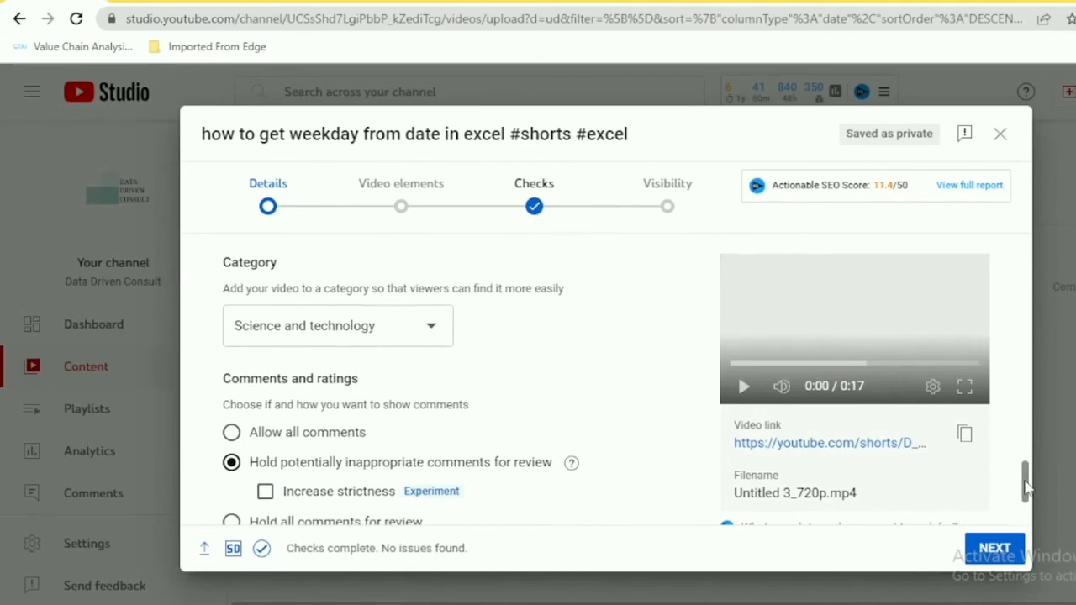
pyautogui.click(291, 336)
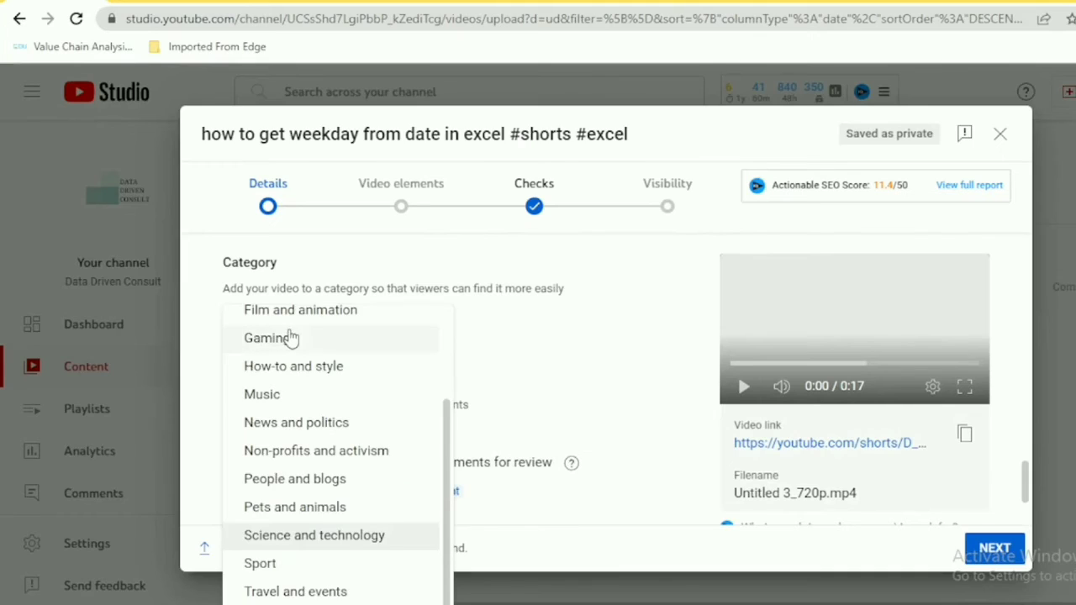
pyautogui.click(312, 538)
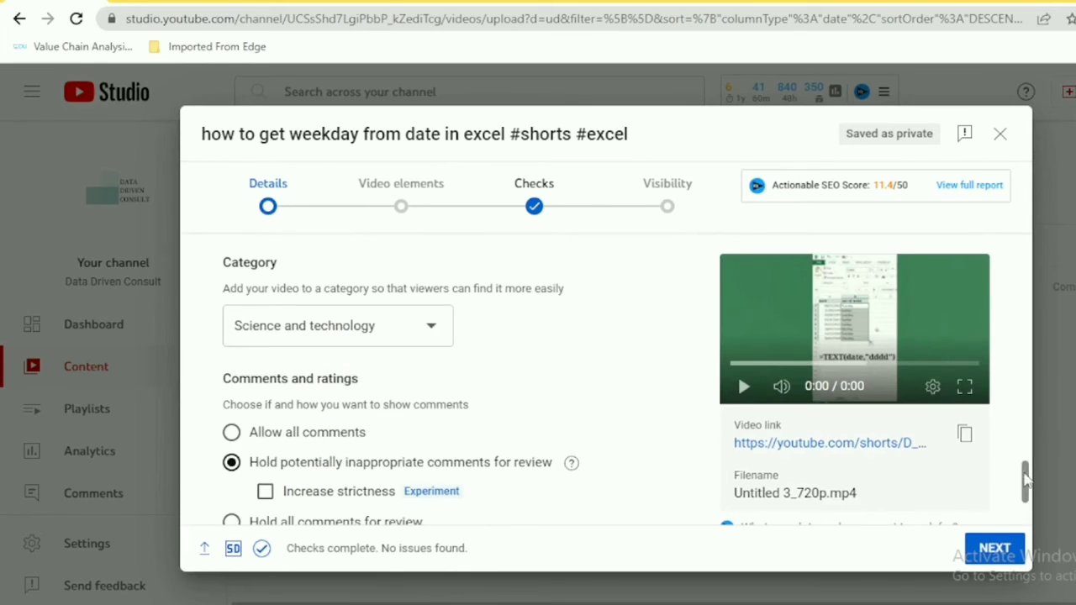
# Advance past the Details, Video elements and Checks steps to the Visibility step
pyautogui.moveTo(1026, 479); pyautogui.dragTo(1025, 500)
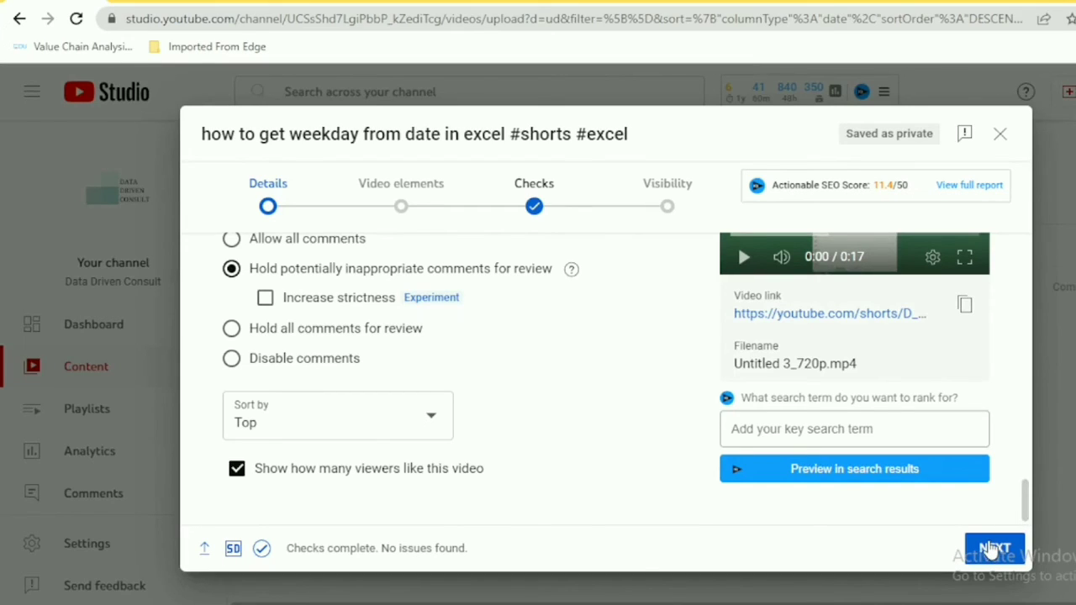
pyautogui.click(993, 549)
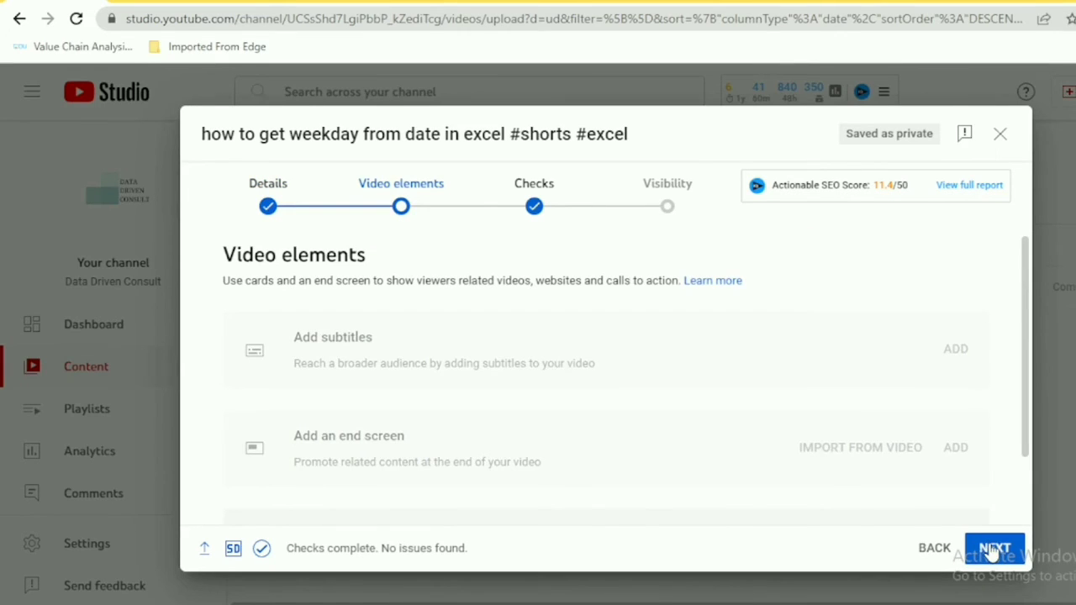
pyautogui.click(993, 550)
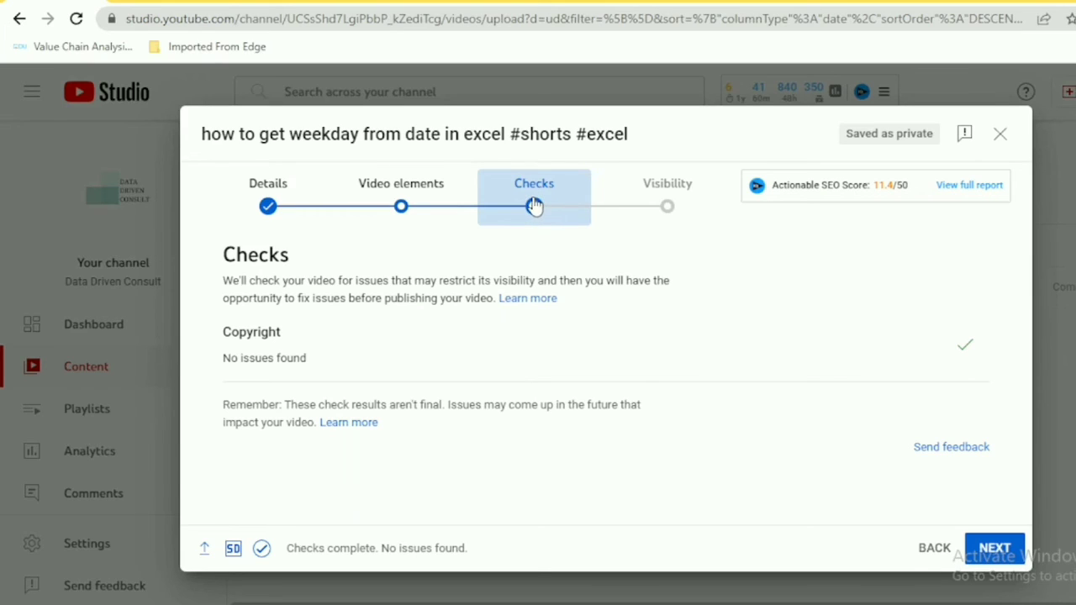
pyautogui.click(933, 551)
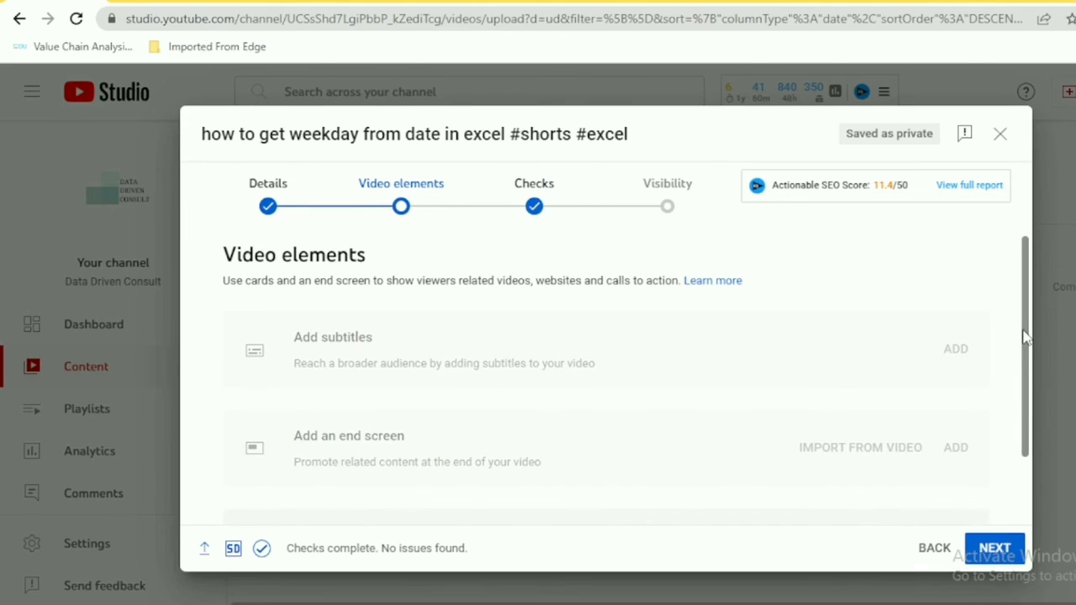
pyautogui.moveTo(1024, 337)
pyautogui.mouseDown()
pyautogui.moveTo(1023, 423)
pyautogui.moveTo(1027, 337)
pyautogui.mouseUp()
pyautogui.click(988, 555)
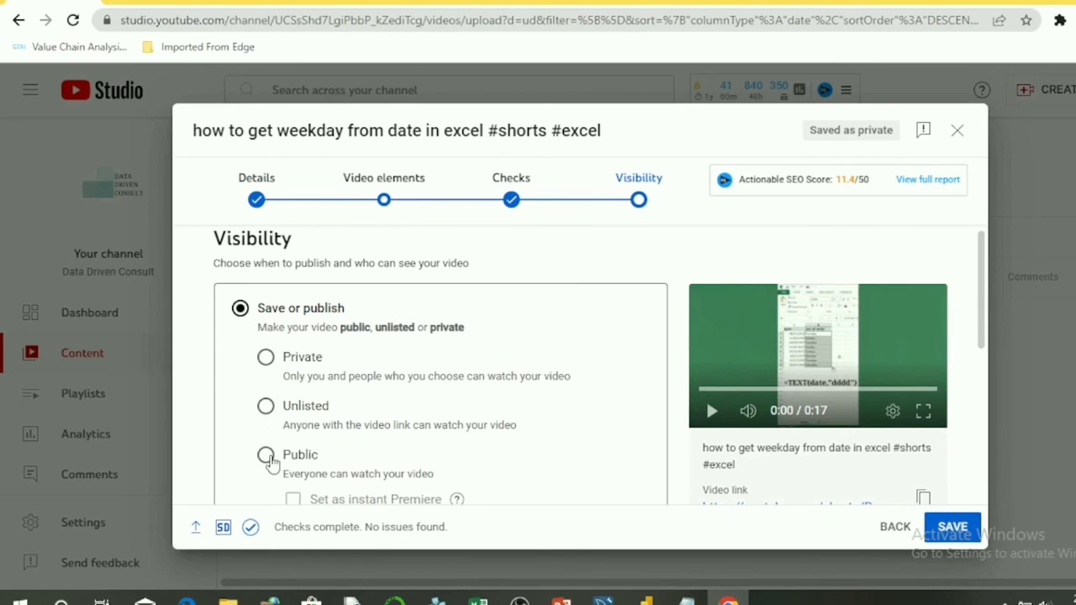
# Set the video's visibility to Public, publish it and close the publish confirmation
pyautogui.click(267, 459)
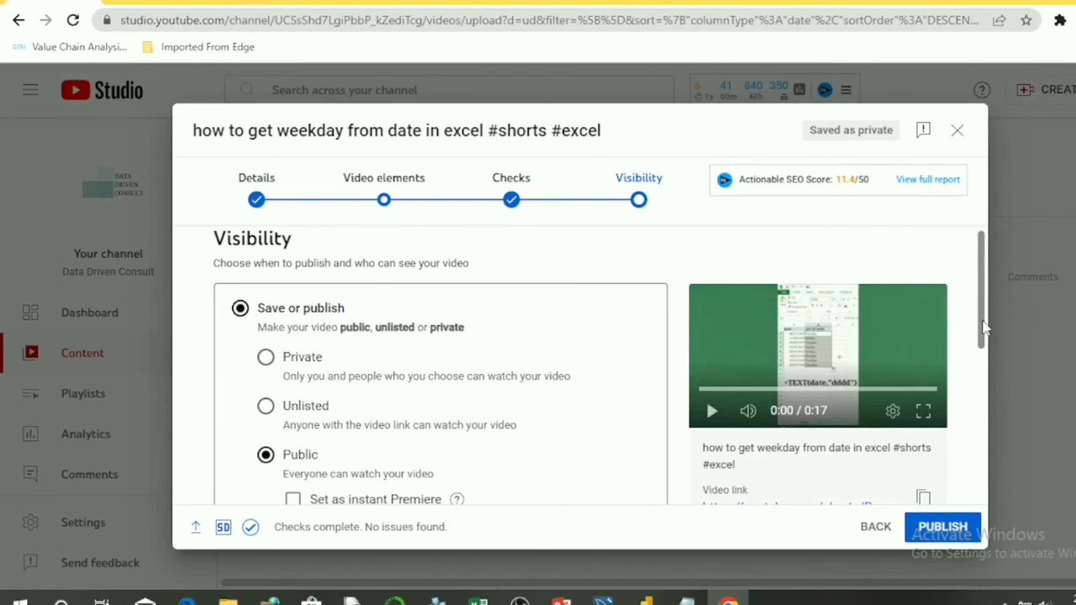
pyautogui.moveTo(983, 330); pyautogui.dragTo(971, 454)
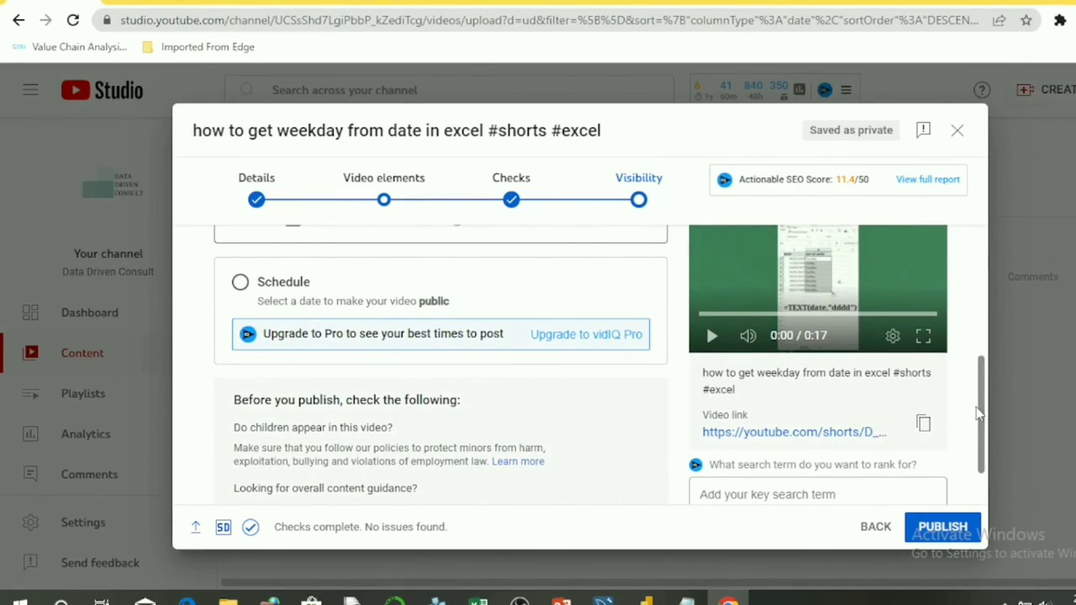
pyautogui.moveTo(982, 419); pyautogui.dragTo(977, 465)
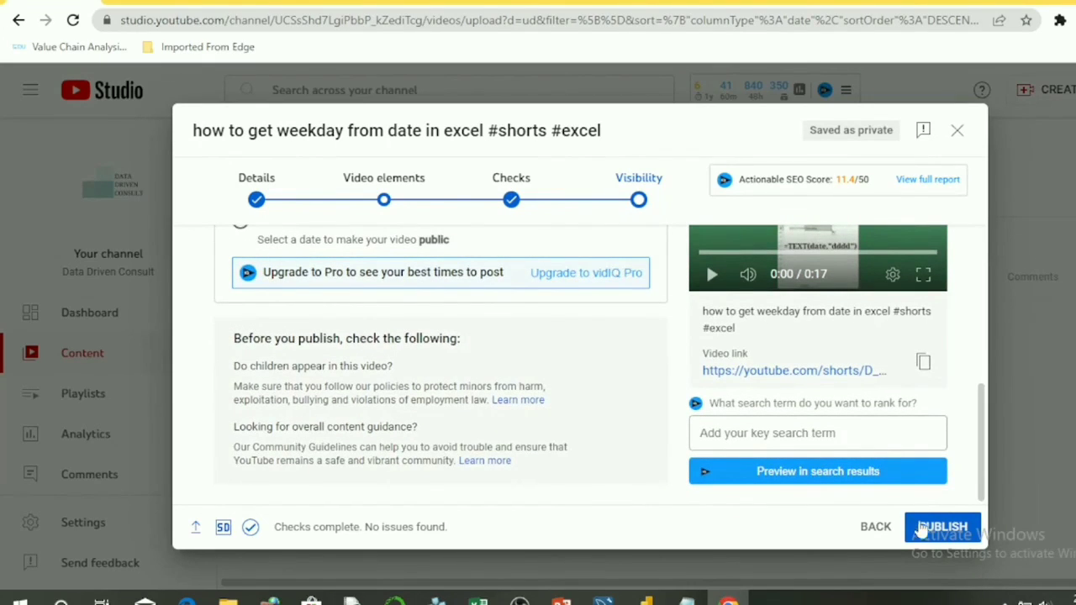
pyautogui.click(923, 533)
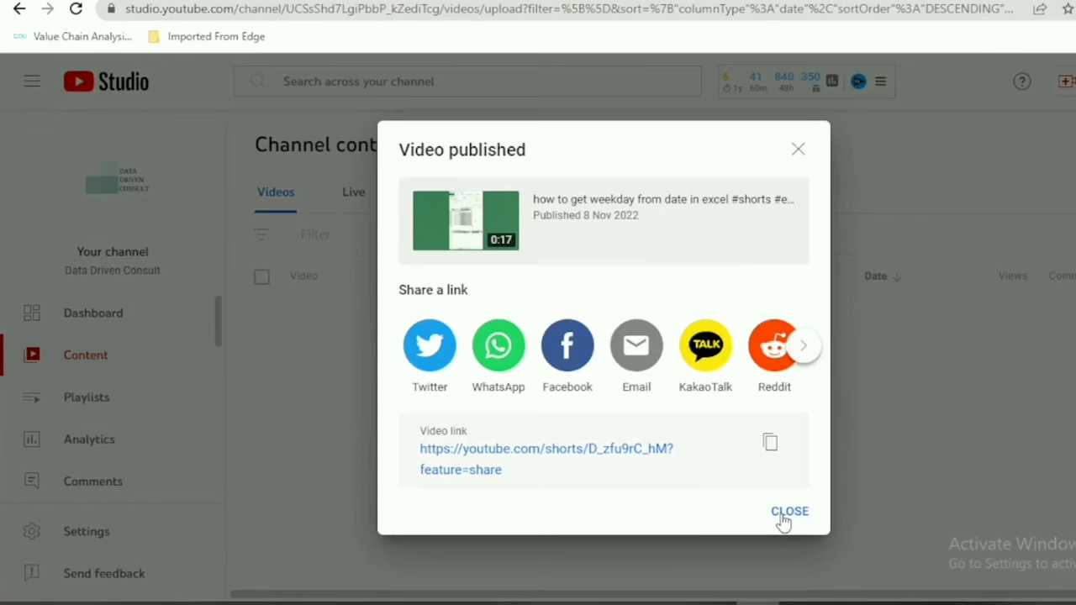
pyautogui.click(789, 513)
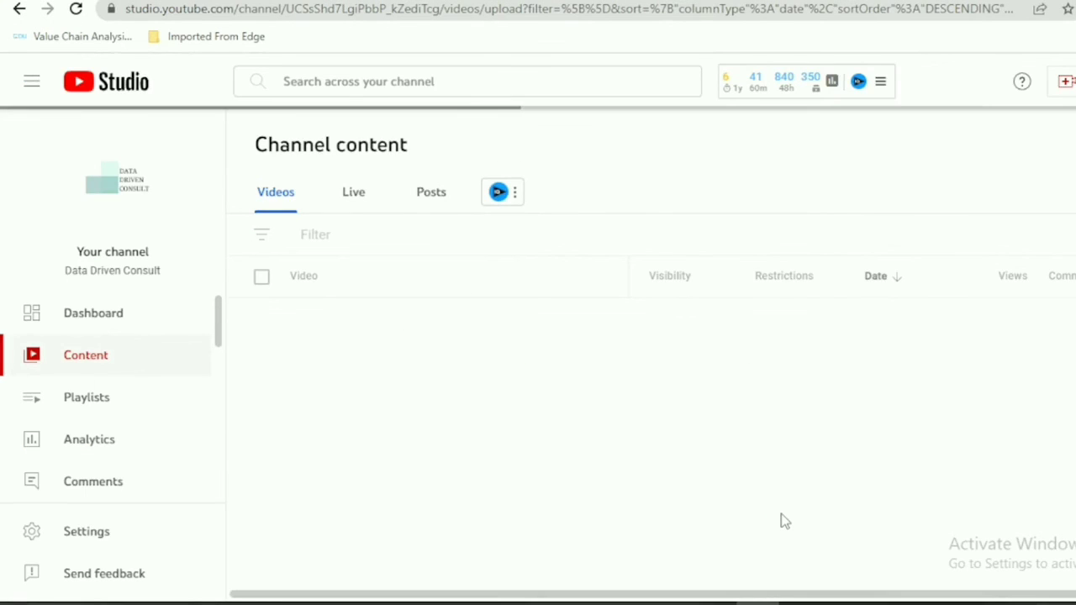